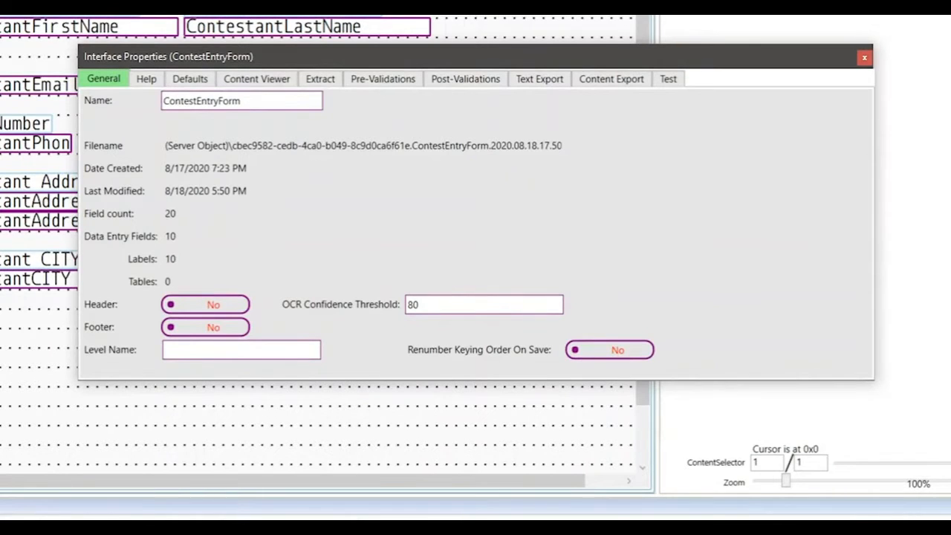
- Load contest_entry_form_control_file.tif as the setup image in the Content Viewer
click(257, 78)
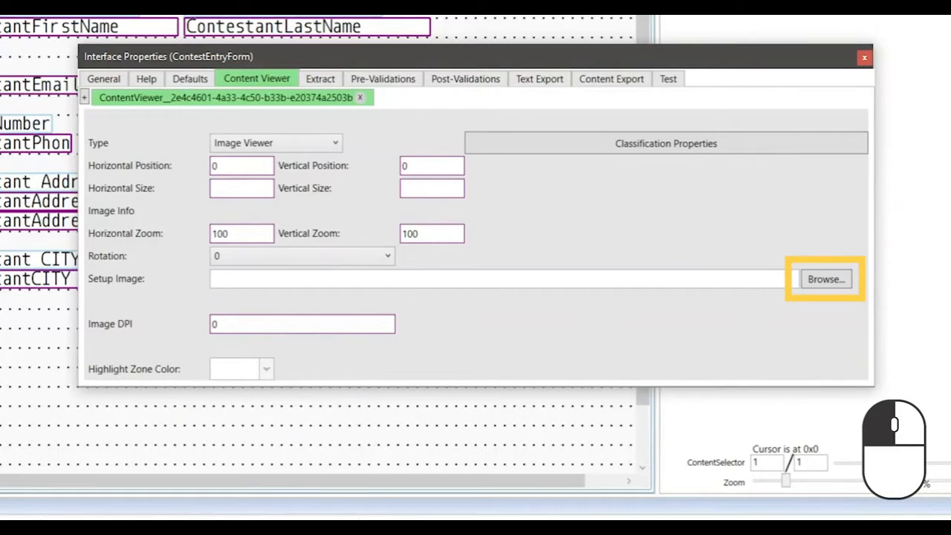
click(825, 278)
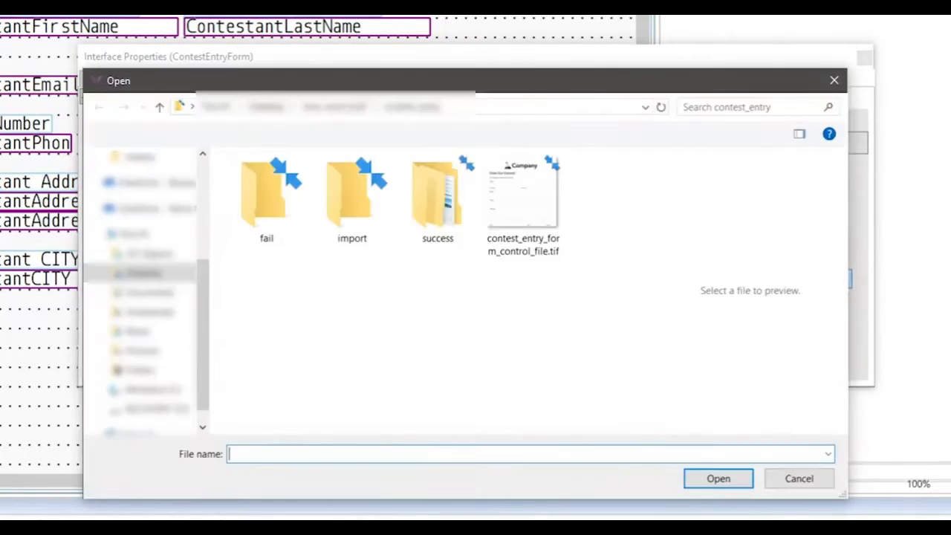
click(523, 206)
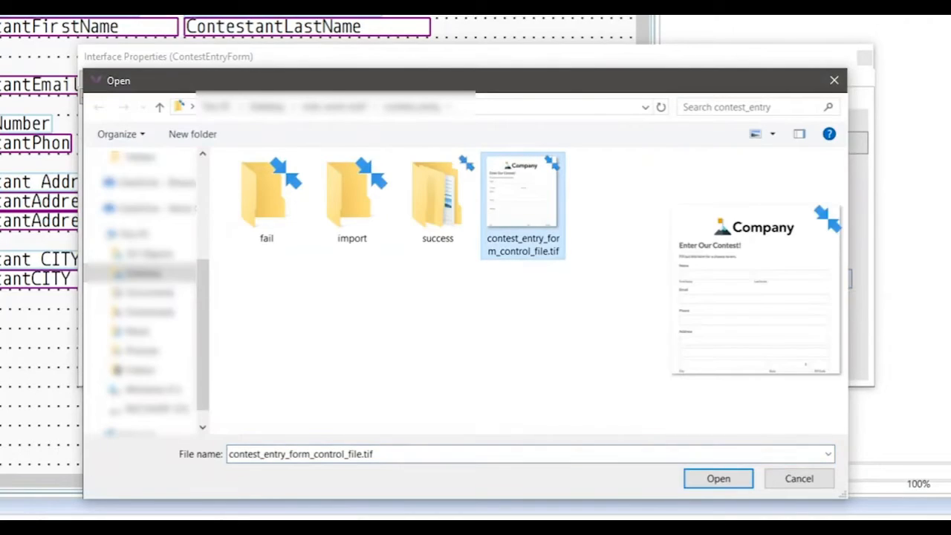
click(719, 478)
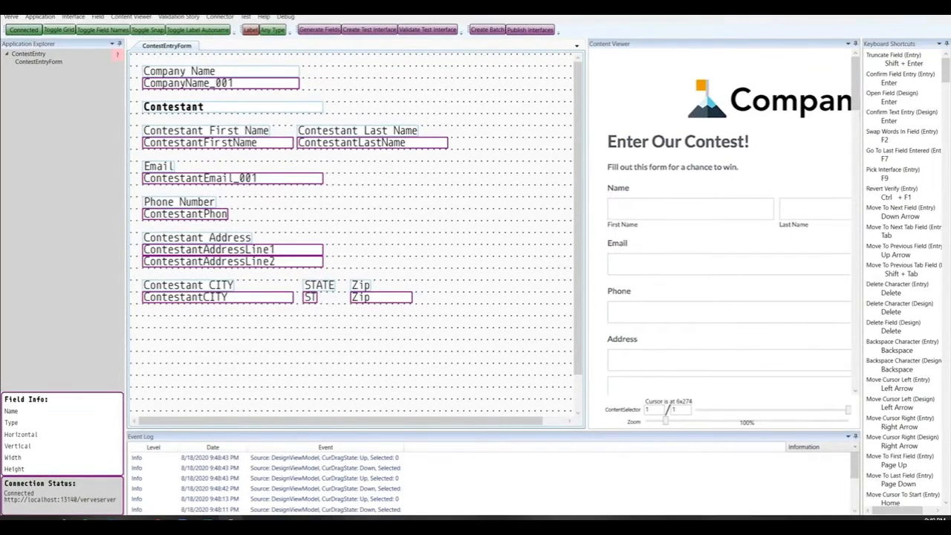
- Widen the viewer, zoom the form image to 87%, and zone ContestantFirstName on its box
drag(586, 233, 488, 233)
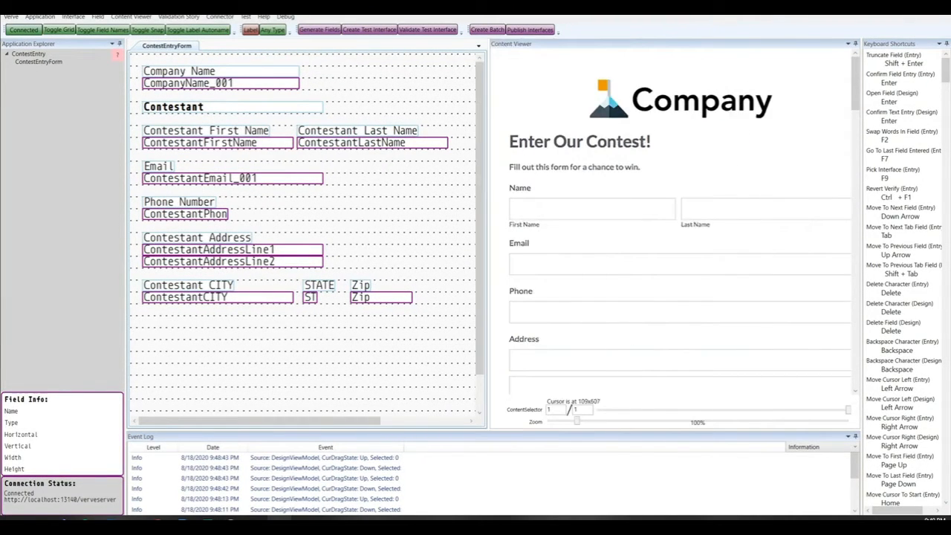
drag(577, 421, 573, 421)
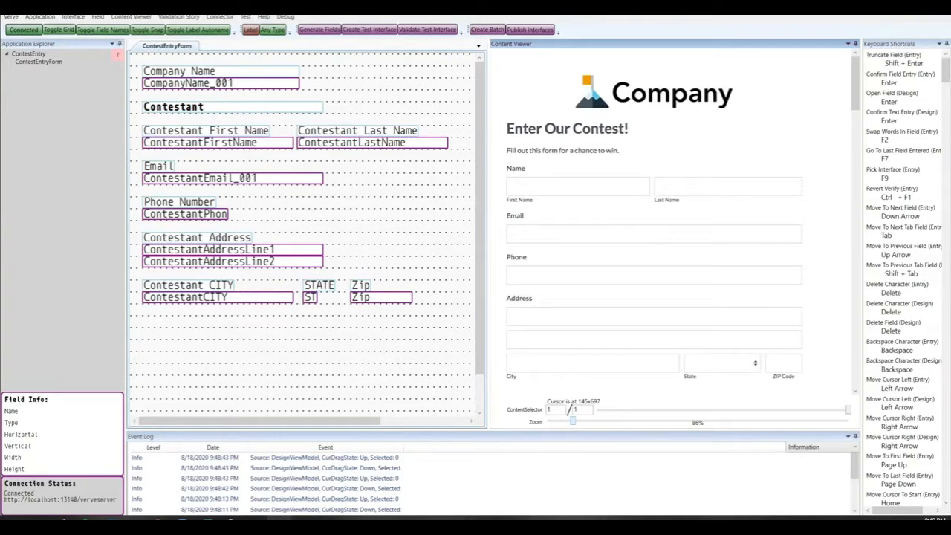
drag(573, 420, 574, 420)
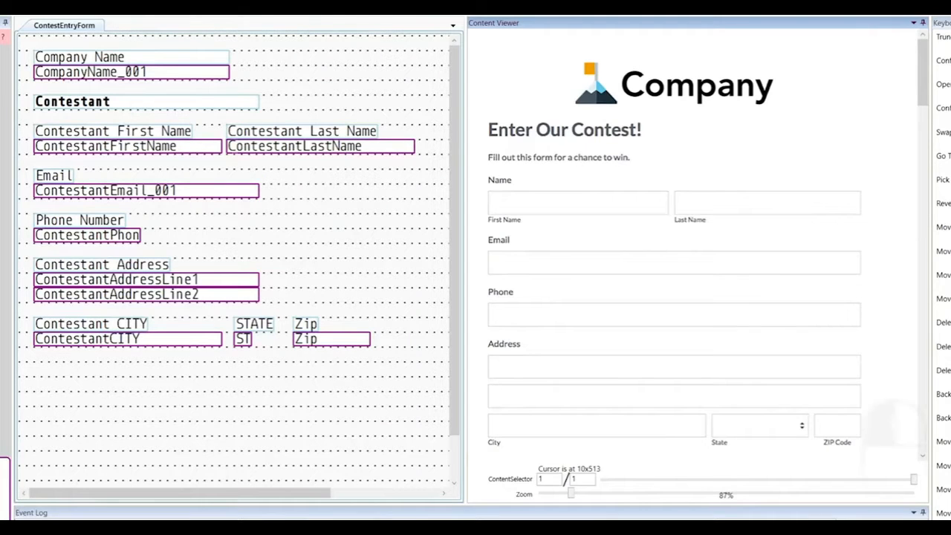
click(128, 146)
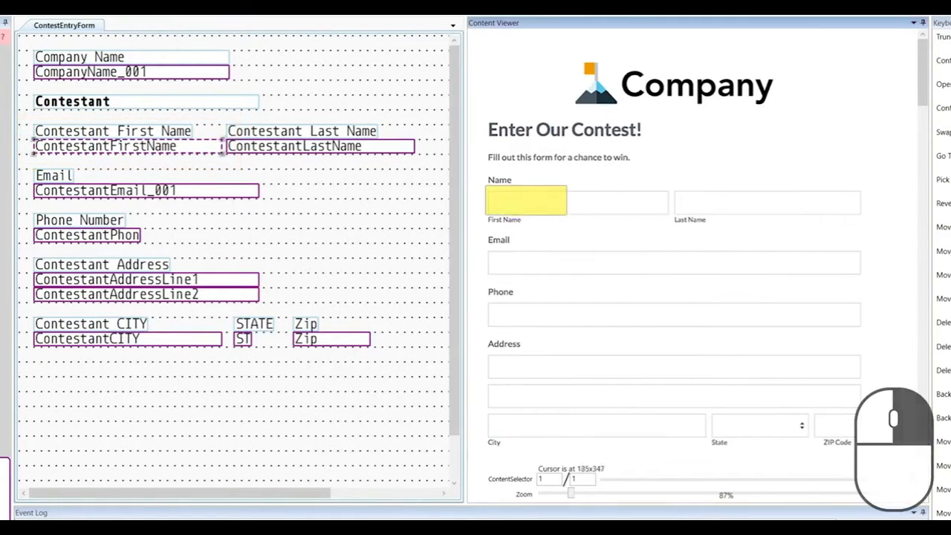
drag(670, 218, 672, 220)
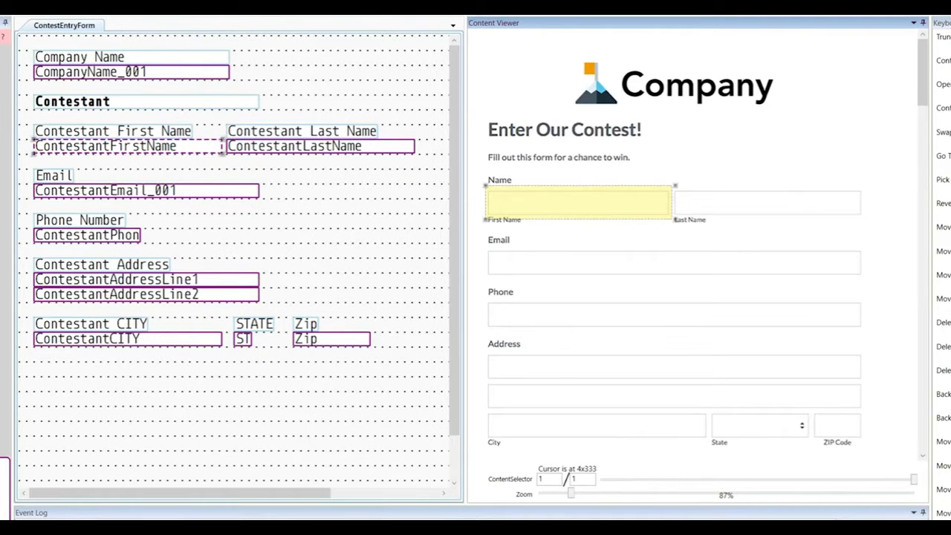
click(128, 146)
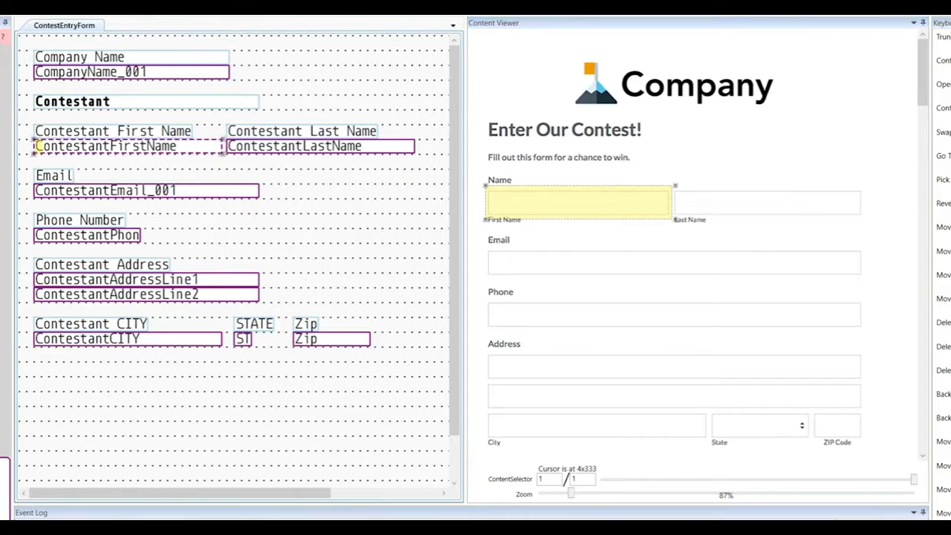
- Map ContestantLastName and ContestantEmail_001 to the Last Name and Email boxes
click(320, 146)
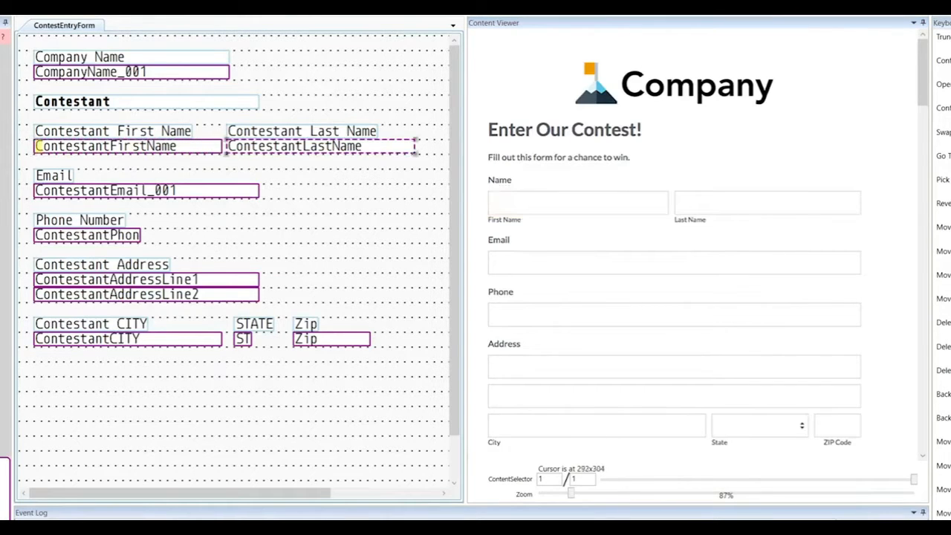
drag(660, 177, 872, 225)
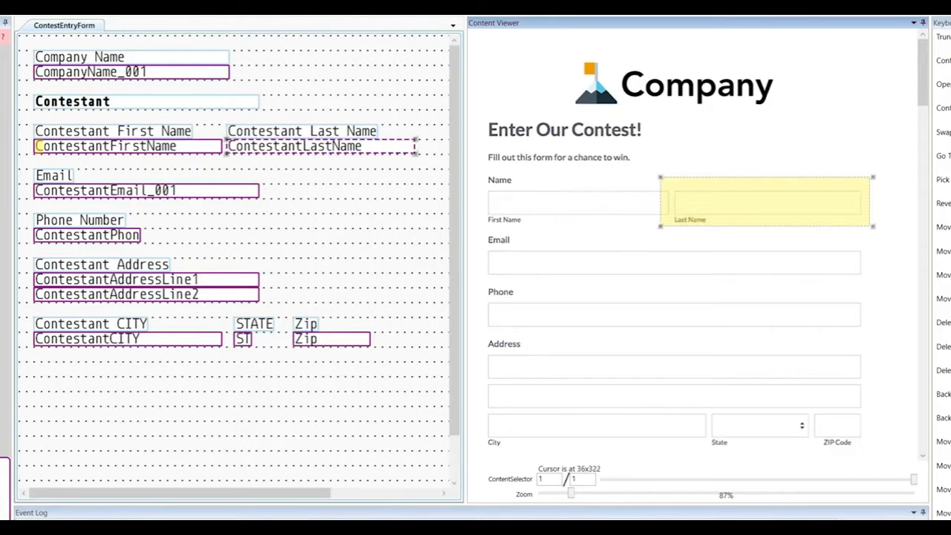
click(147, 191)
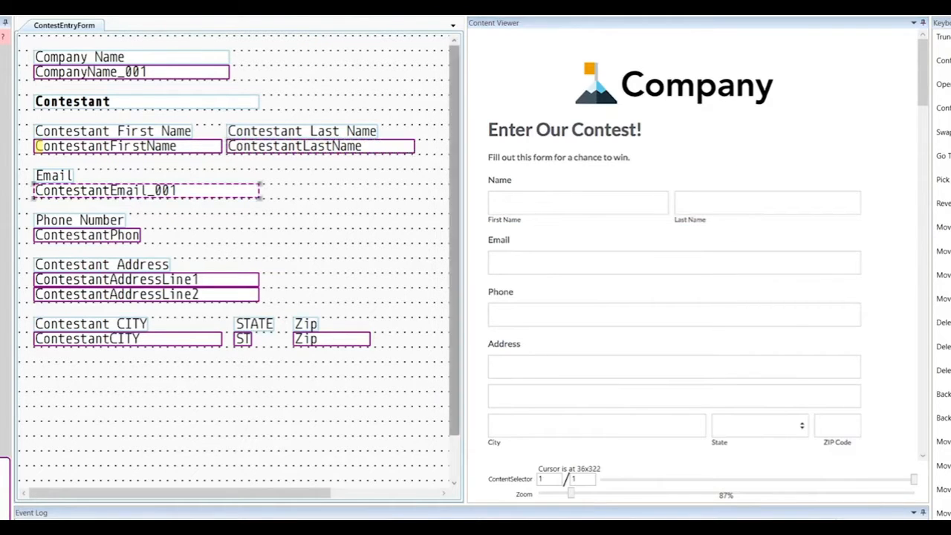
drag(481, 237, 715, 276)
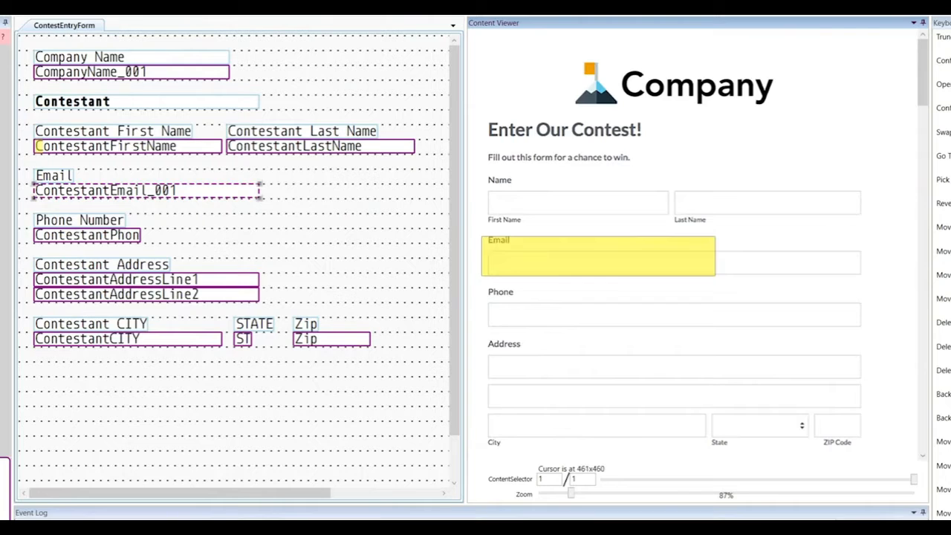
click(294, 146)
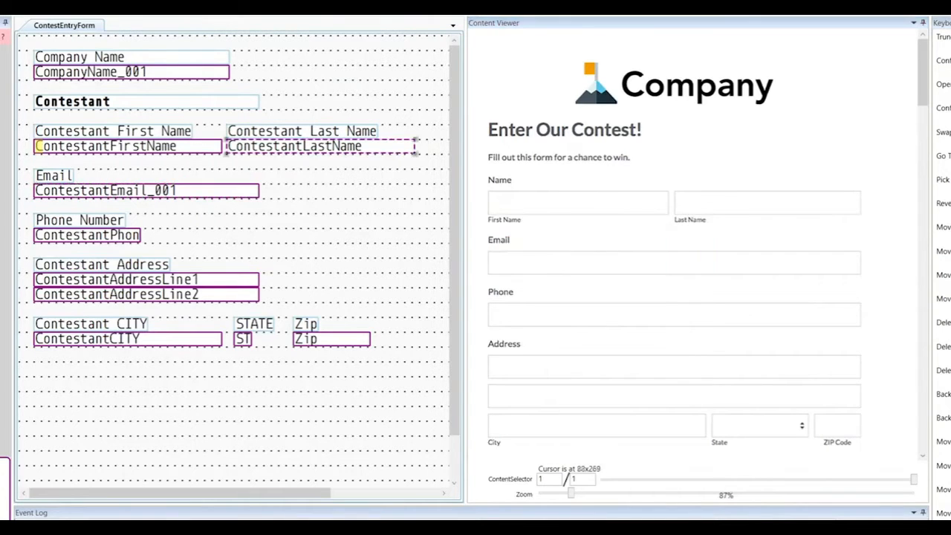
drag(659, 177, 869, 226)
click(146, 190)
drag(481, 236, 716, 277)
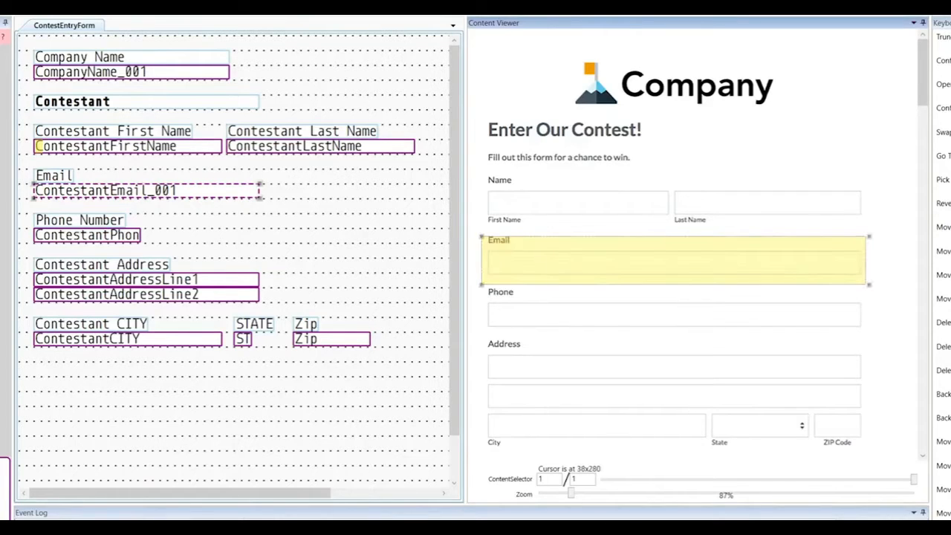
- Map ContestantPhon, ContestantAddressLine1 and ContestantAddressLine2 to the Phone and Address boxes
click(87, 235)
drag(481, 287, 870, 338)
click(117, 280)
drag(480, 346, 869, 387)
click(117, 294)
drag(480, 373, 867, 416)
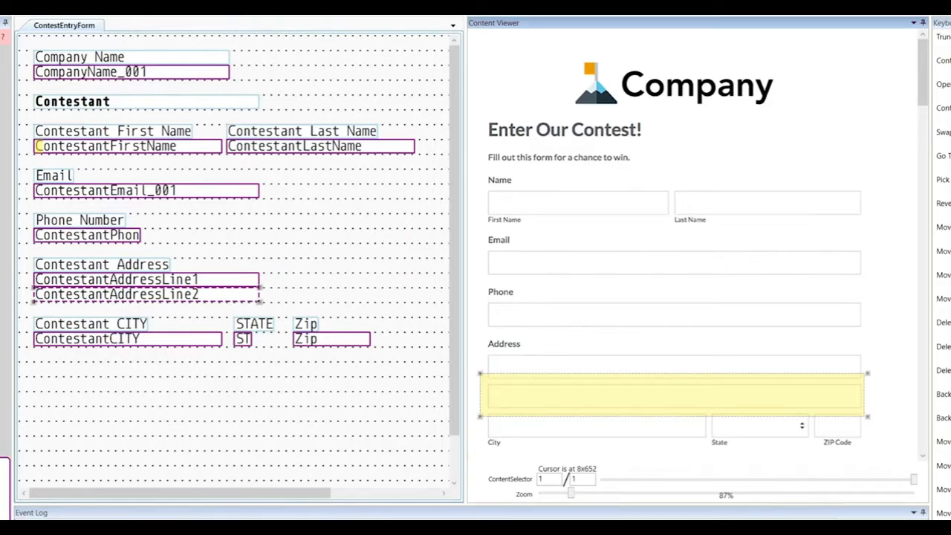
- Map ContestantCITY, ST and Zip to the City, State and ZIP Code boxes
click(117, 338)
drag(477, 404, 713, 446)
click(243, 339)
drag(701, 406, 813, 442)
click(320, 340)
drag(800, 403, 863, 447)
click(312, 386)
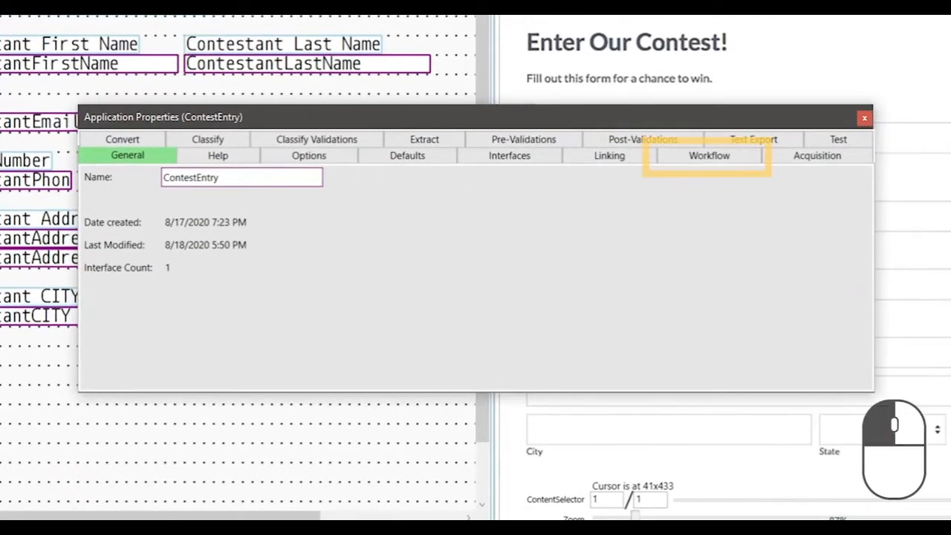
- Check the ContestEntry workflow settings, close the properties, and create a new image batch
click(708, 155)
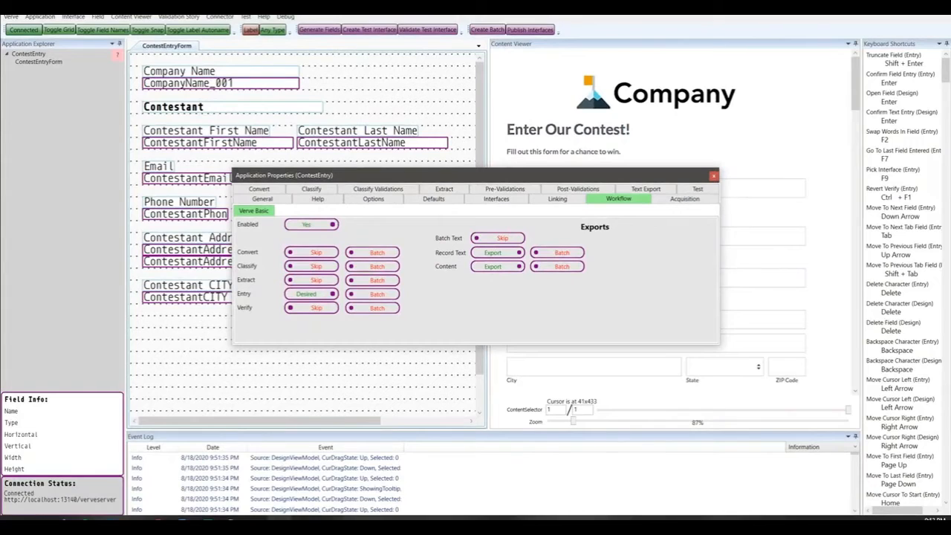
click(714, 175)
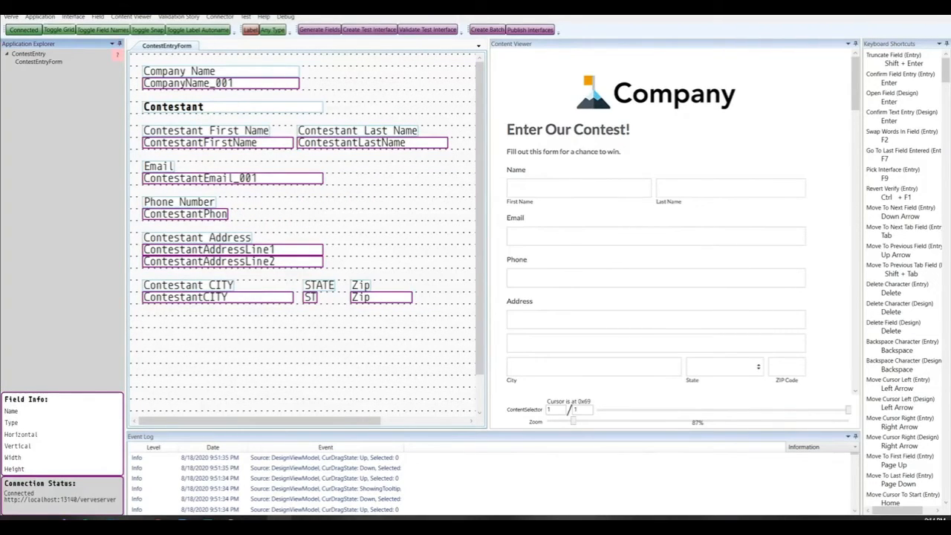
click(487, 29)
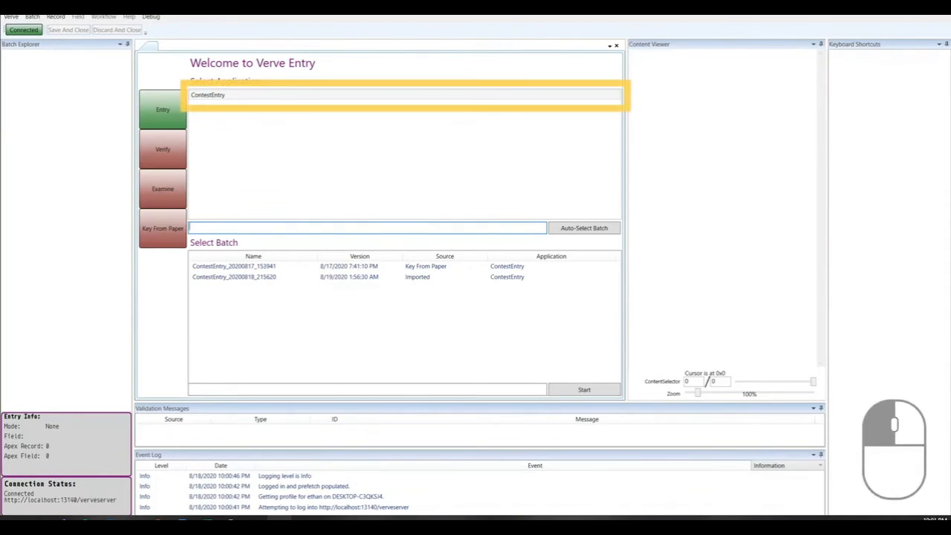
- Select ContestEntry in the Select Application list
click(208, 95)
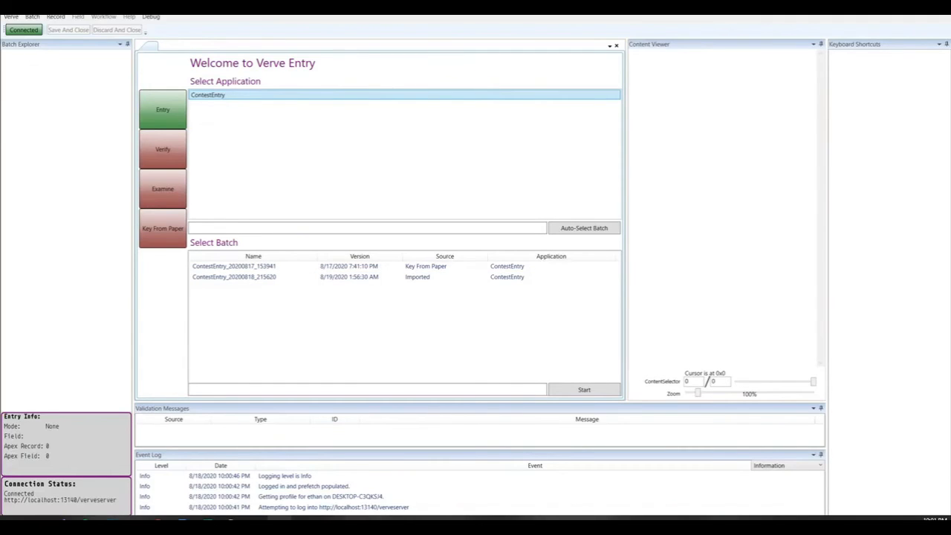
- Open a batch, skip the company field, and key the contestant's first name, last name and e-mail
key(Return)
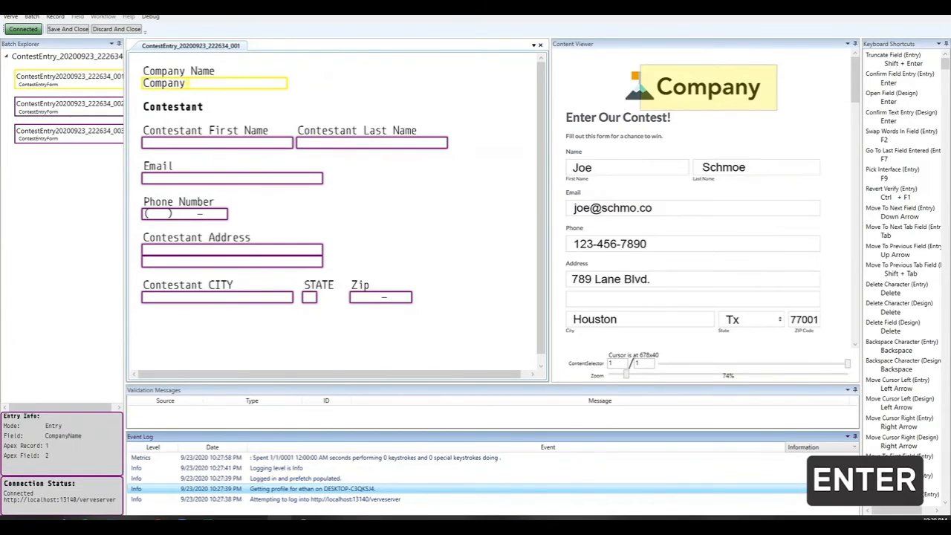
key(Return)
text(Joe)
key(Return)
text(Schmoe)
key(Return)
key(Return)
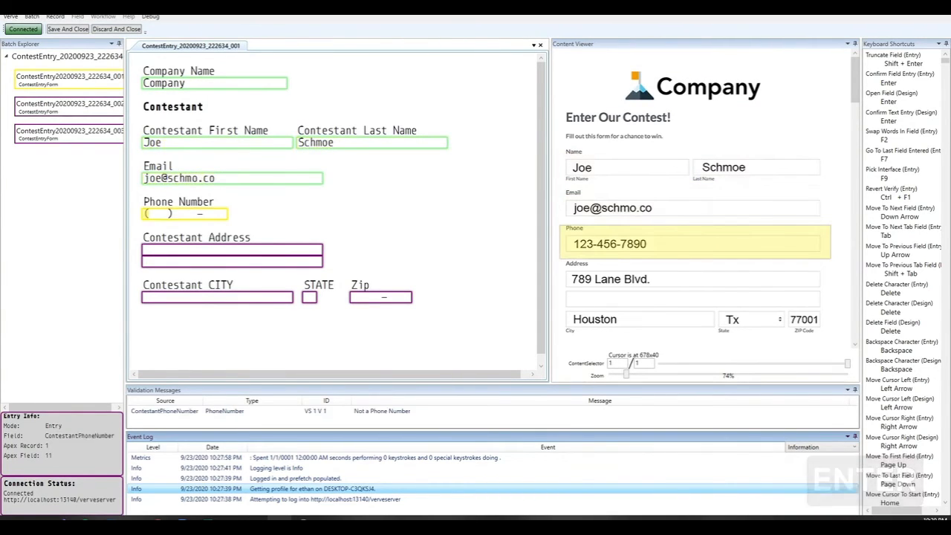
- Key the contestant's phone number, street address, city, state and ZIP code
text(123) 456-7890)
key(Return)
text(789 Lane Blvd.)
key(Return)
key(Return)
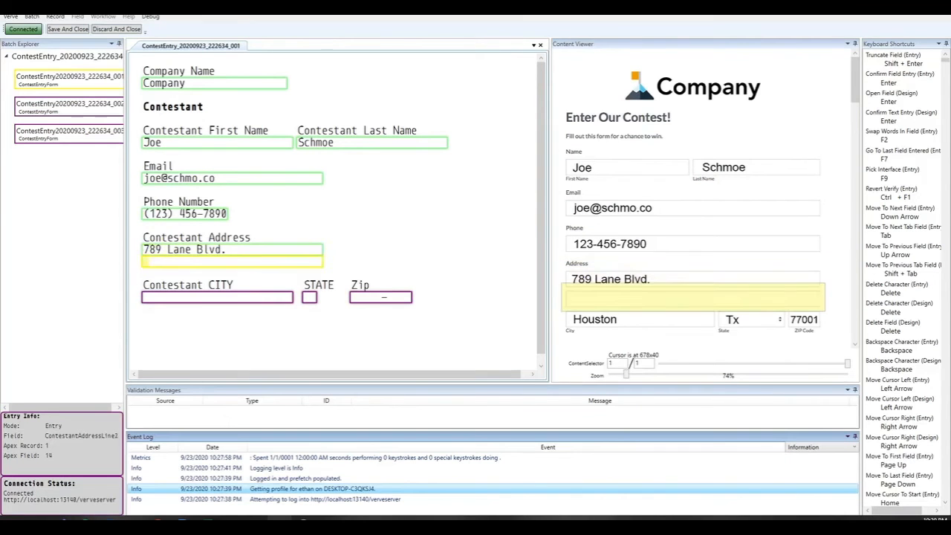
text(Houston)
key(Return)
text(Tx)
key(Return)
text(77001)
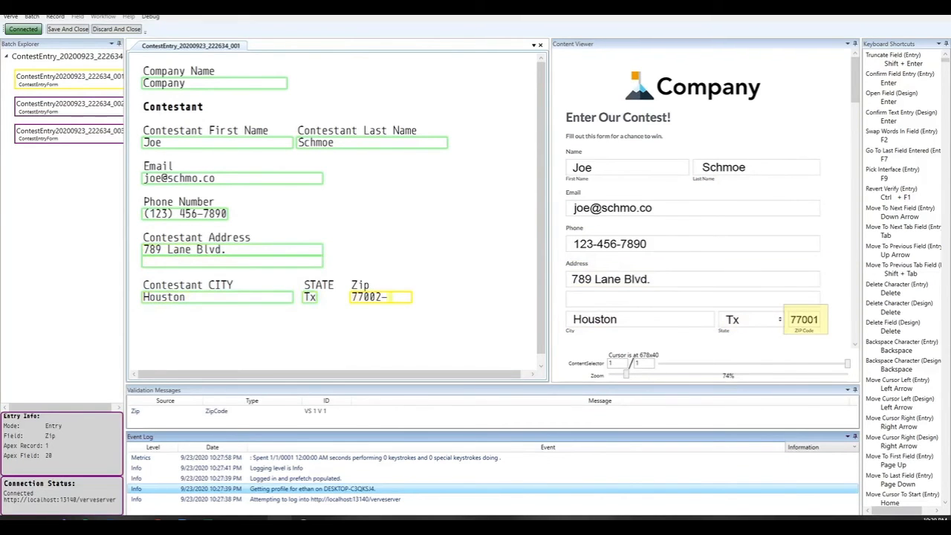